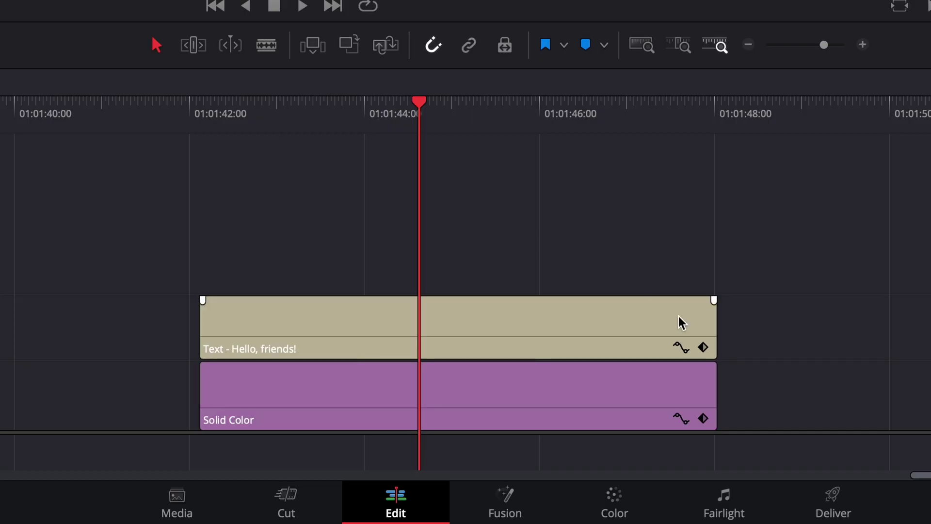
Step: In the curve editor, select all the text clip's Zoom X keyframes and switch them to ease interpolation
left_click(559, 430)
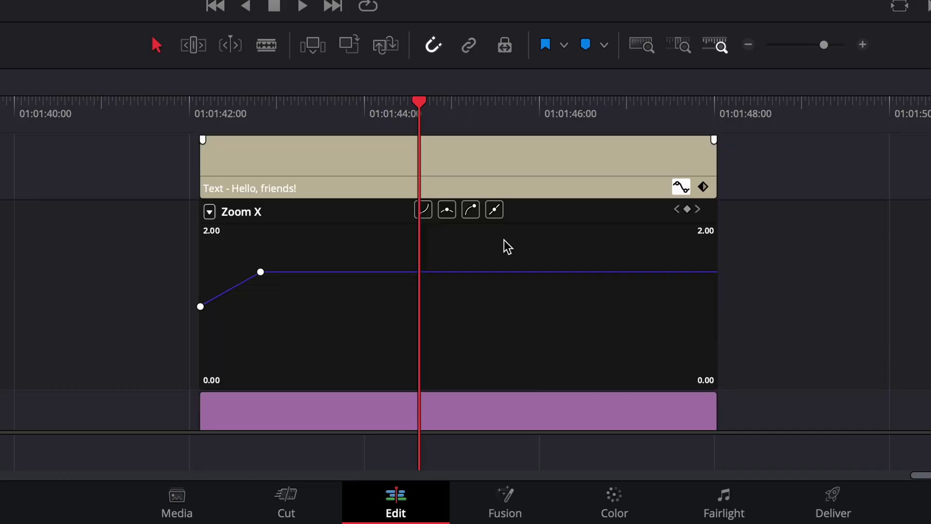
left_click(209, 212)
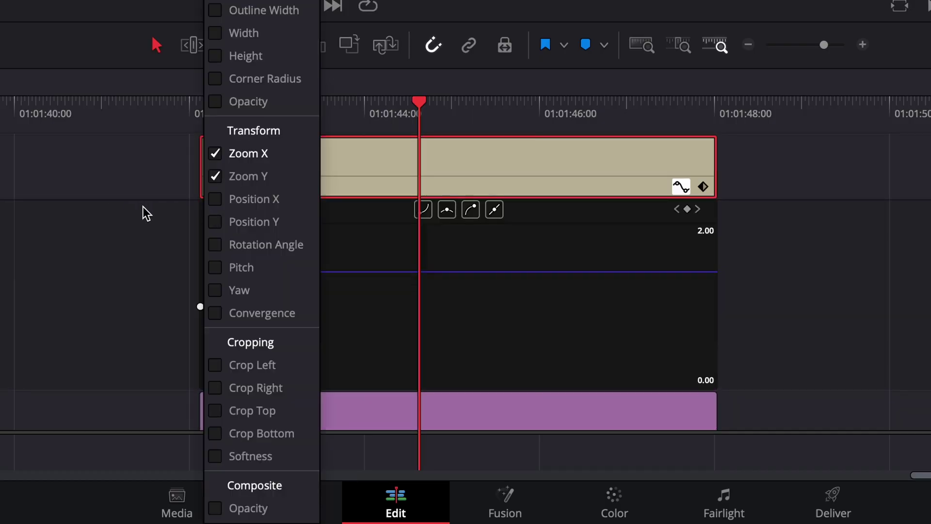
left_click(181, 214)
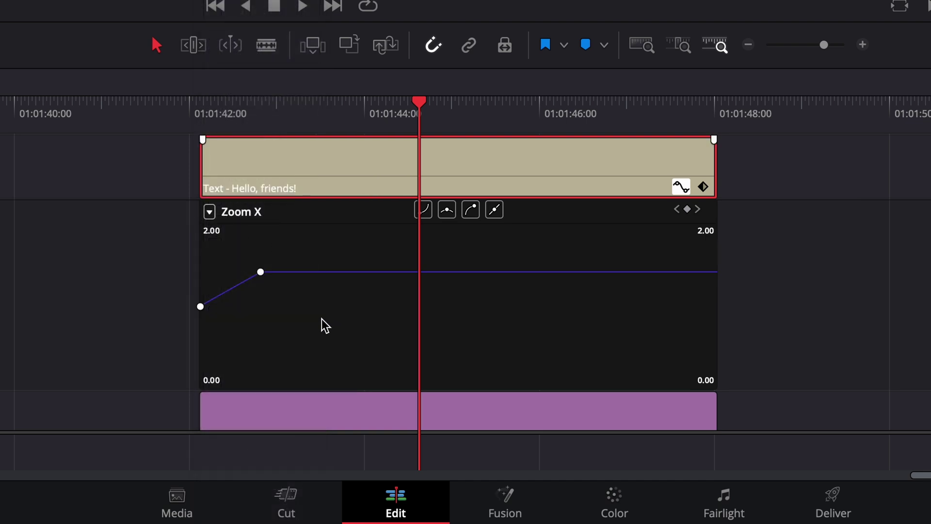
key("ctrl+a")
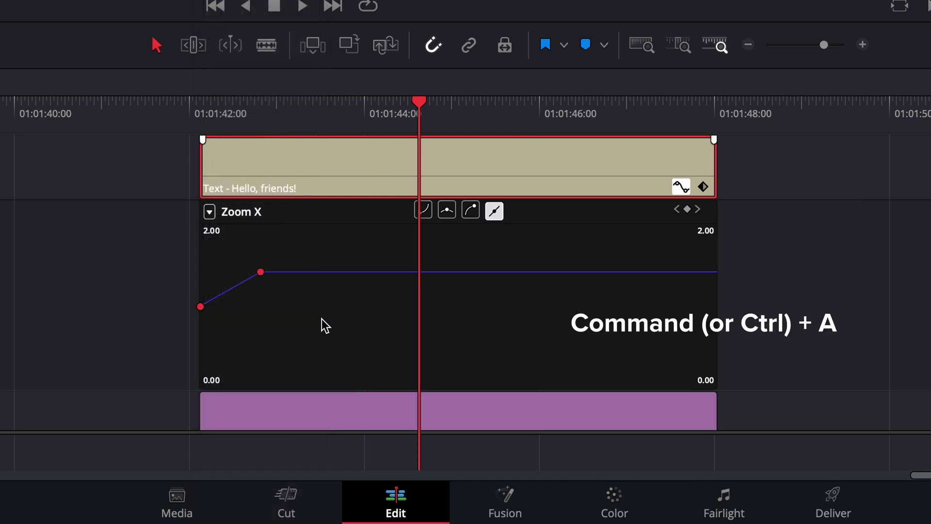
left_click(447, 211)
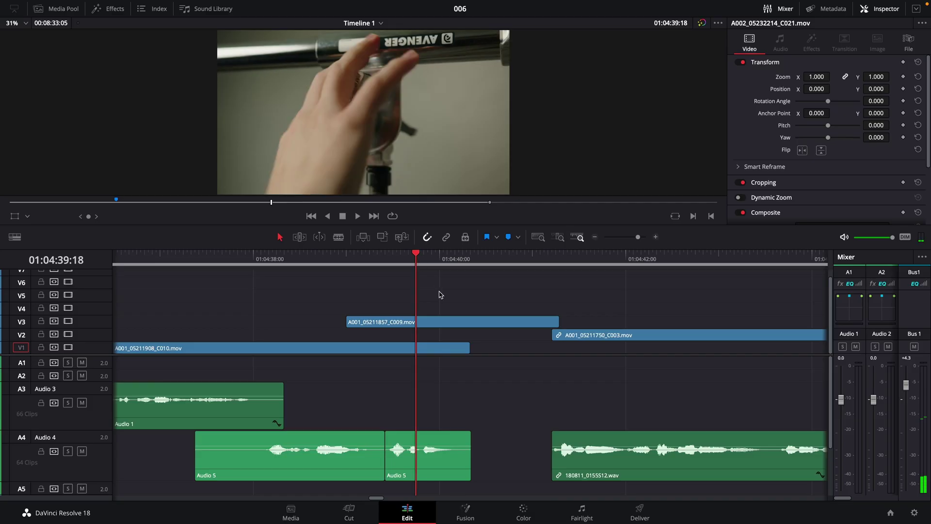
Step: Select the C009 clip on V3 and nudge it frame by frame, ending slightly earlier
left_click(455, 322)
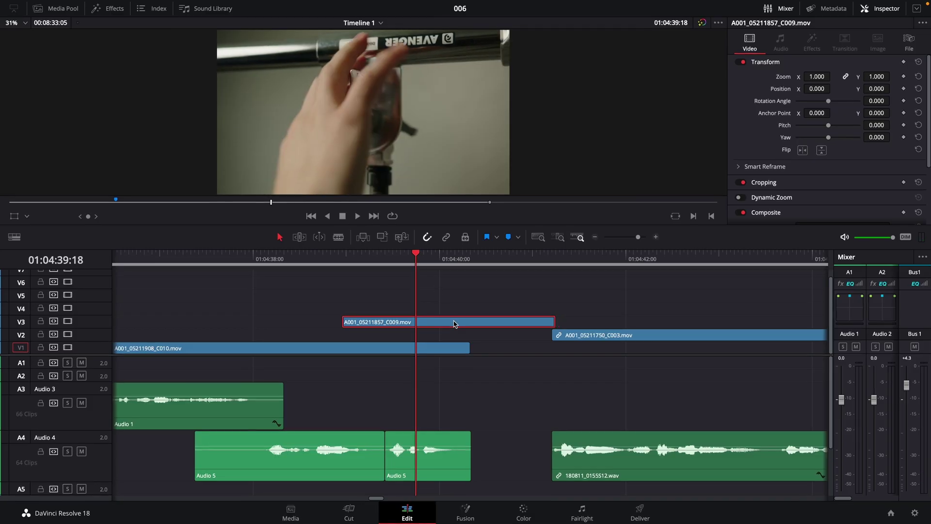
key("comma")
key("comma")
key("comma")
key("comma")
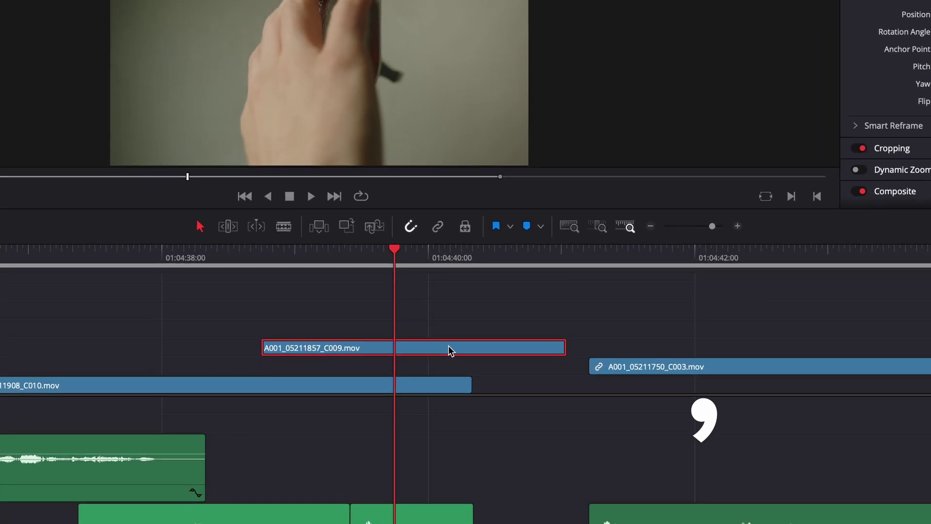
key("comma")
key("period")
key("period")
key("period")
key("period")
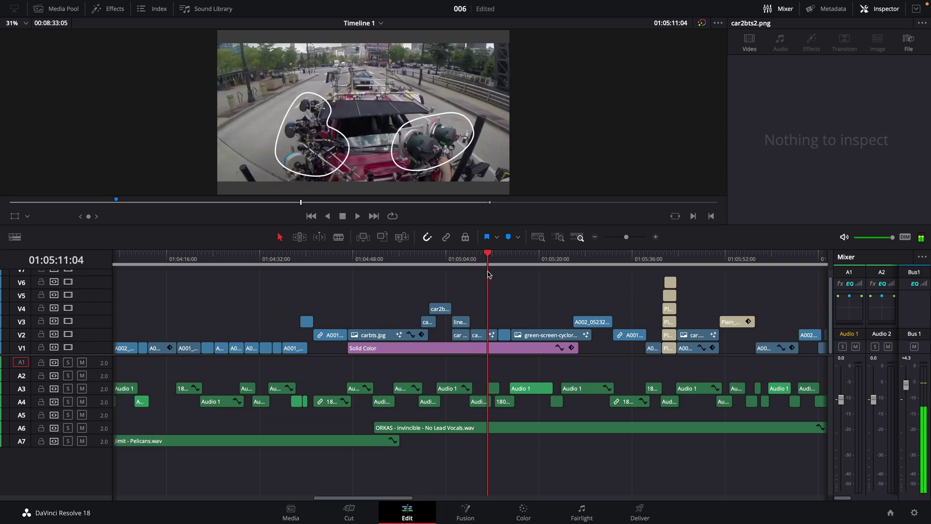
Step: Select all clips to the right of the playhead with Alt+Y
key("alt+y")
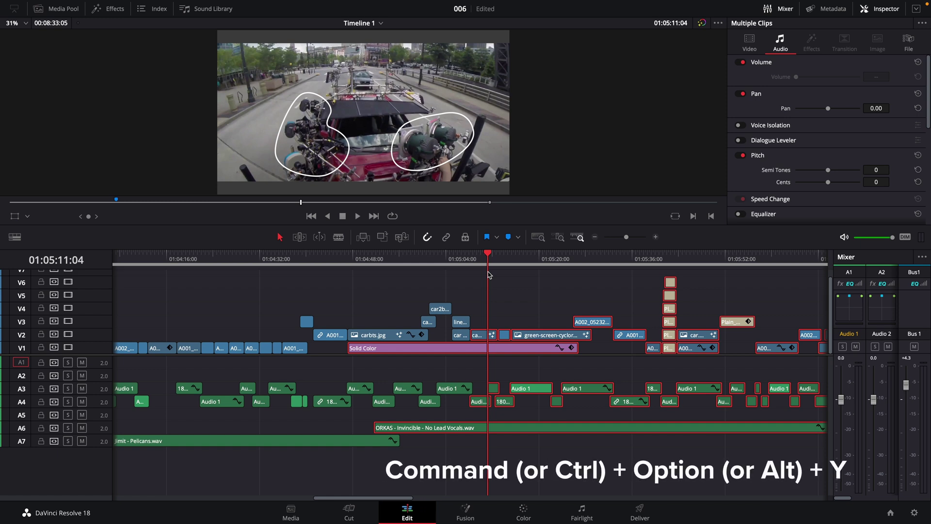
key("ctrl+alt+y")
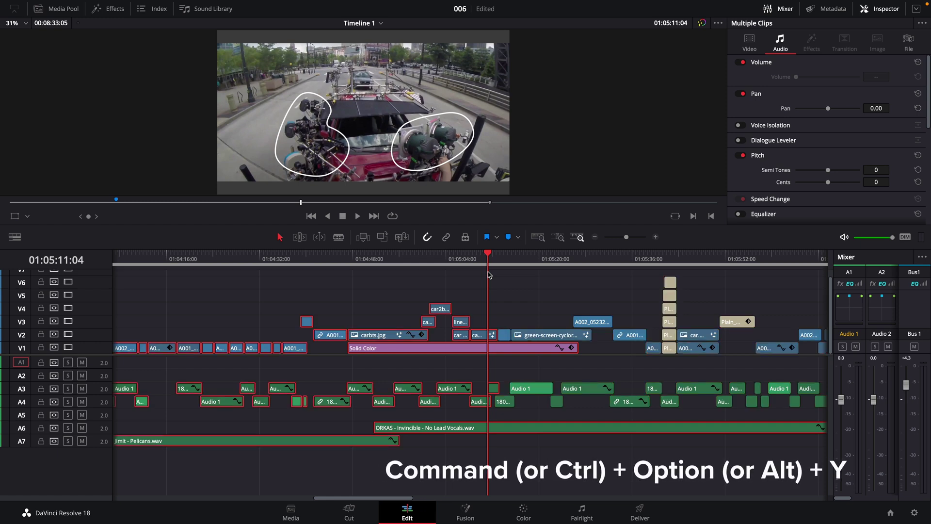
key("alt+y")
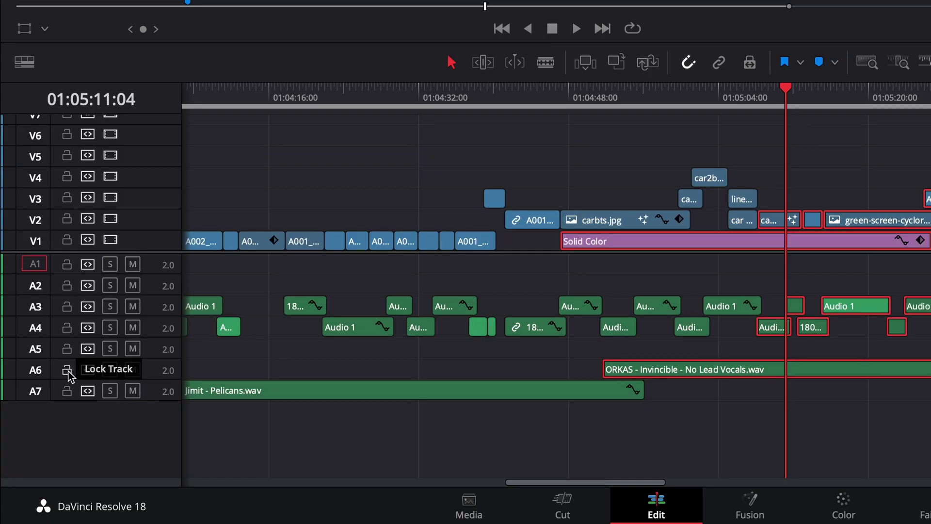
Step: Lock audio tracks A6 and A7 and remove the Solid Color clip from the selection
left_click(67, 370)
left_click(67, 391)
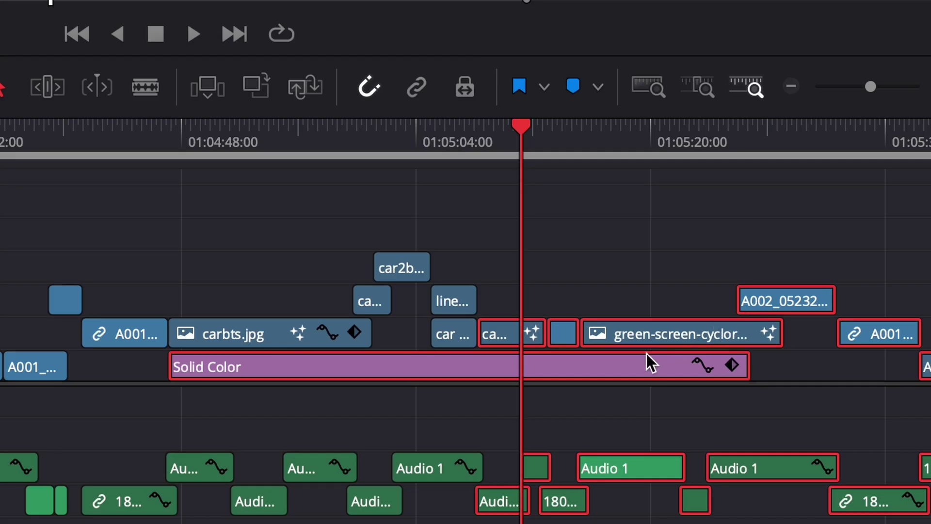
left_click(601, 365, "ctrl")
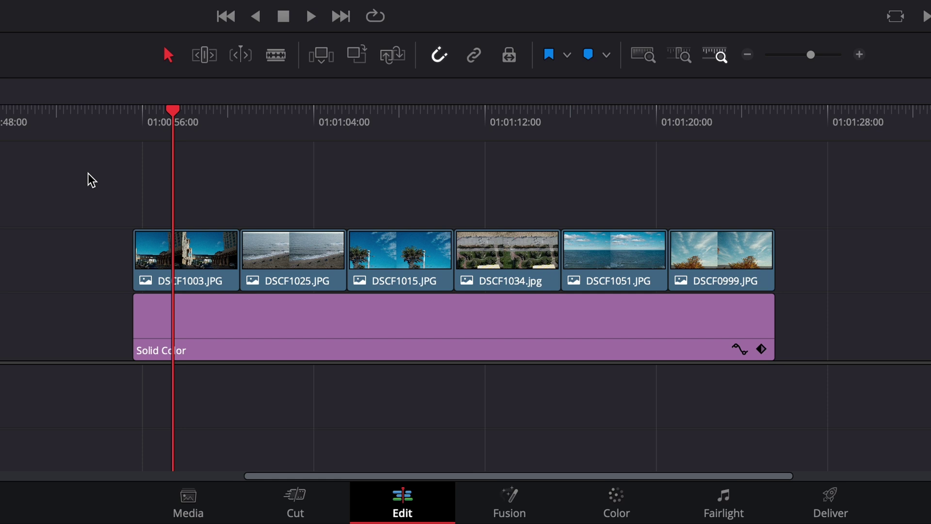
Step: Select the six DSCF JPG clips and change their duration to the 1-second preset
left_click_drag(80, 171, 847, 267)
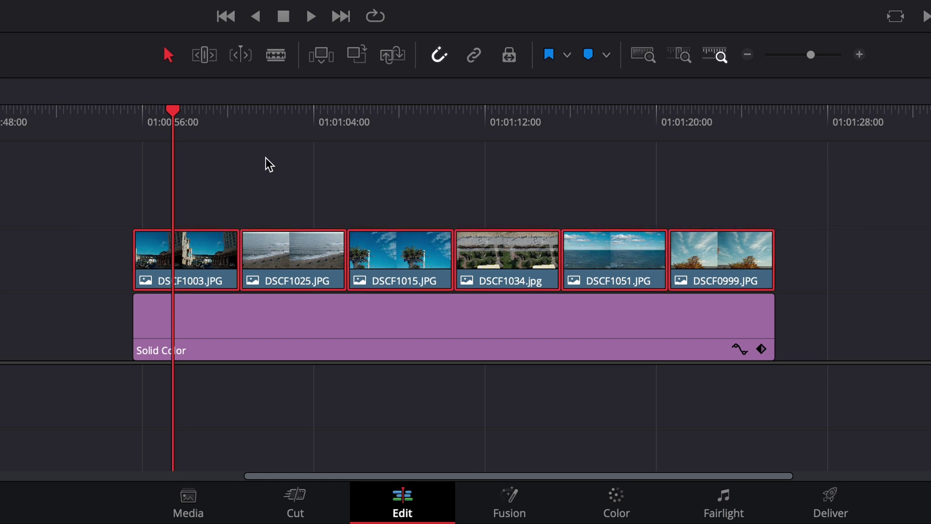
key("t")
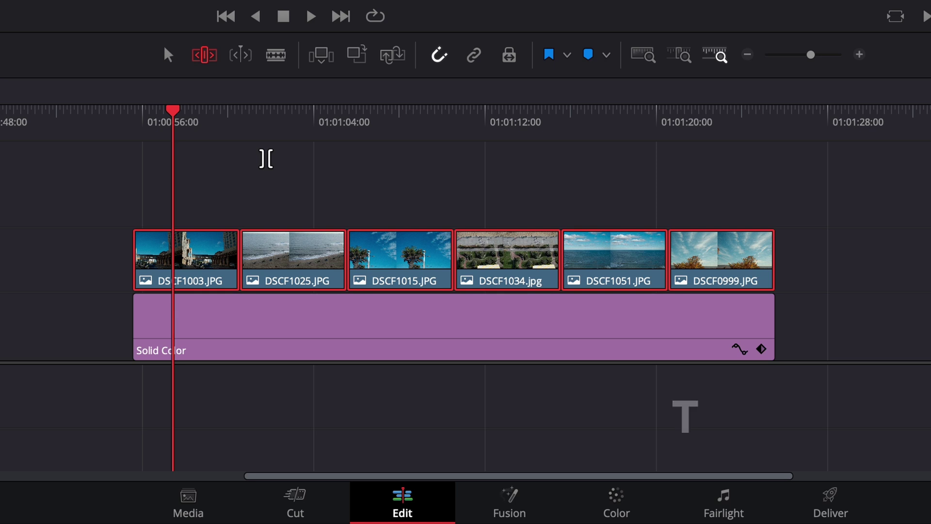
key("ctrl+d")
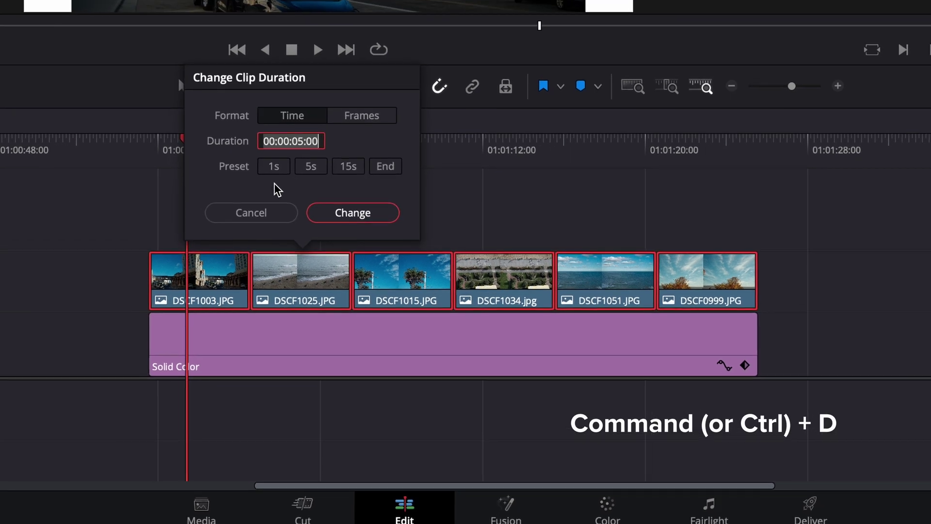
left_click(267, 151)
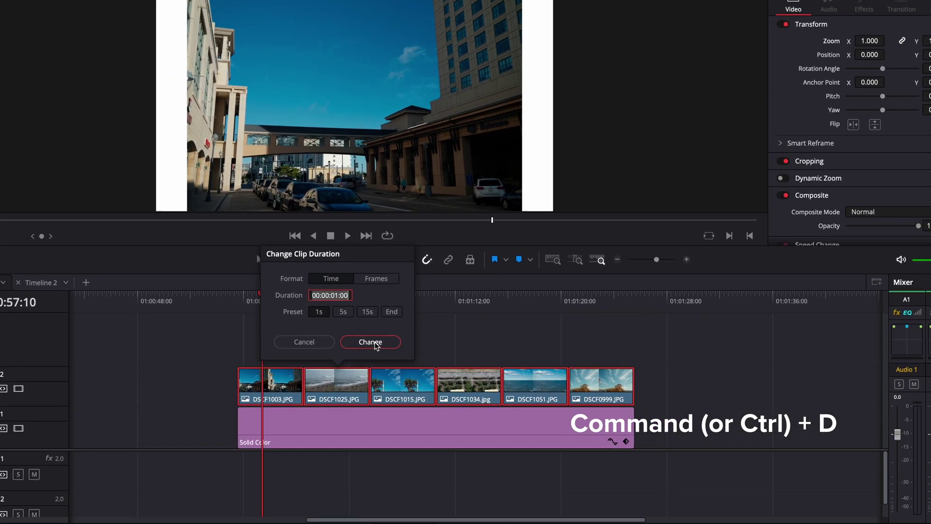
left_click(370, 324)
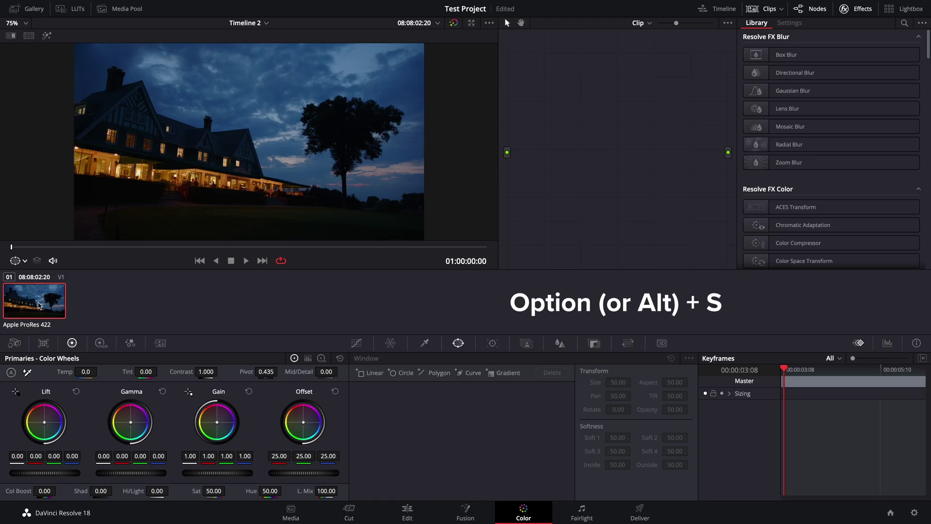
Step: Add a serial node and an alpha output to the house clip's node graph
key("alt+s")
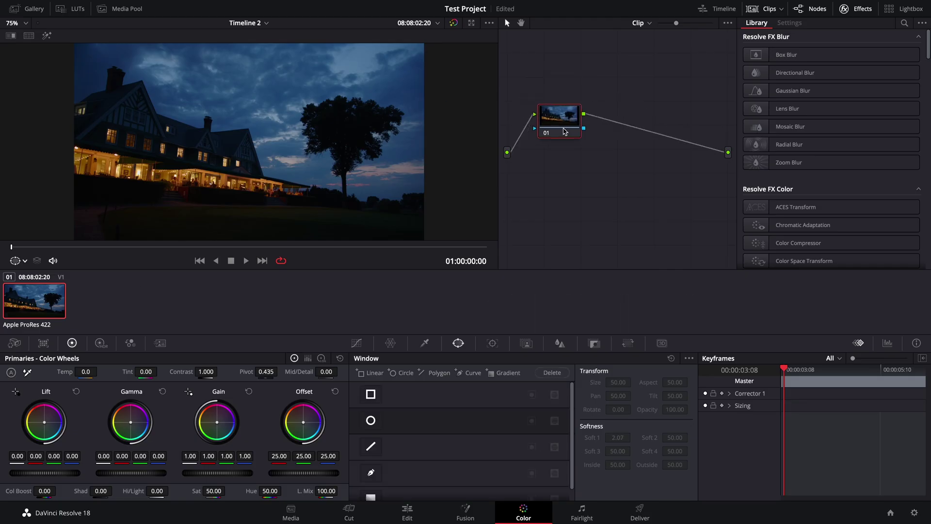
right_click(619, 175)
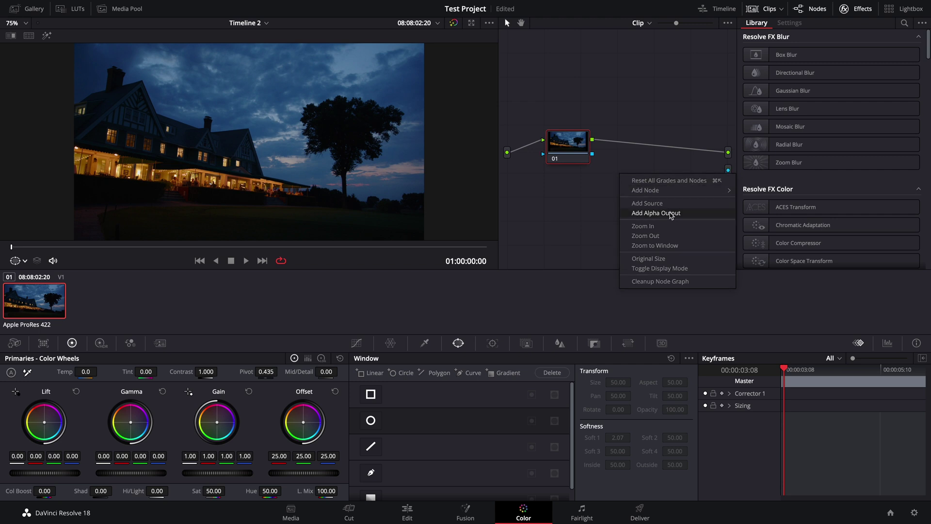
left_click(660, 213)
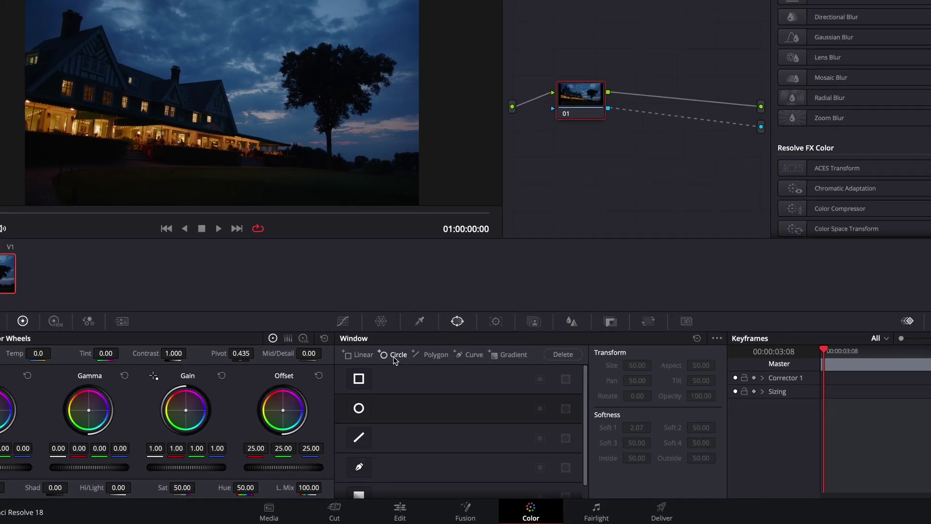
Step: Add a circle window to the node, invert it, and widen it slightly
left_click(394, 357)
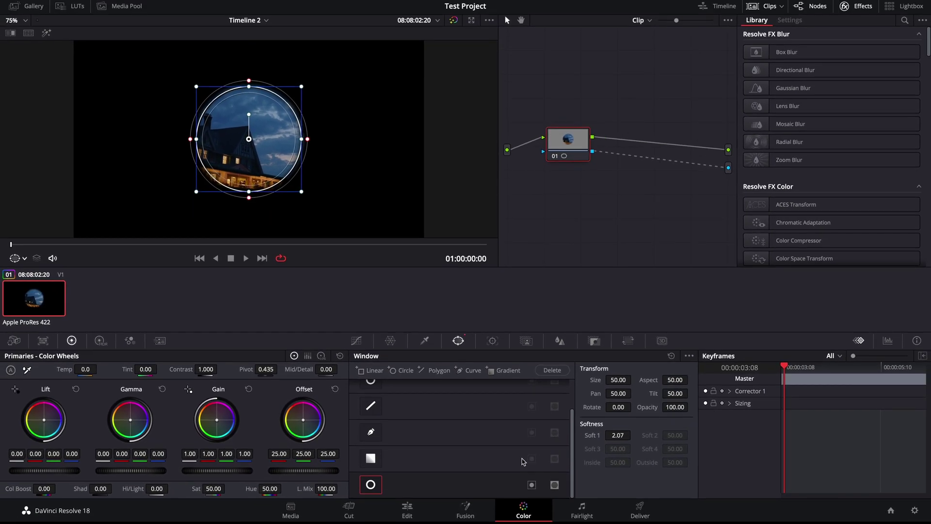
left_click(532, 486)
left_click_drag(307, 142, 311, 141)
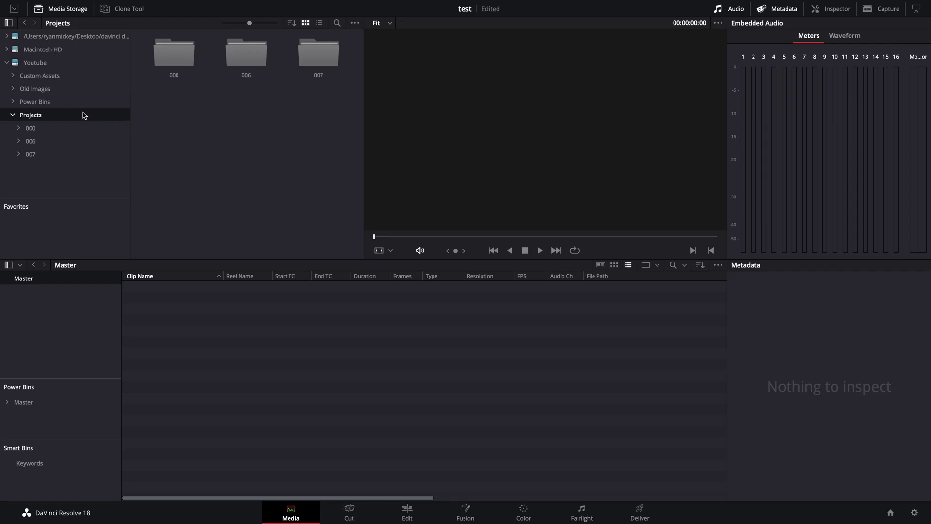
Step: Add the six subfolders of 007 to the Media Pool as bins
left_click(31, 154)
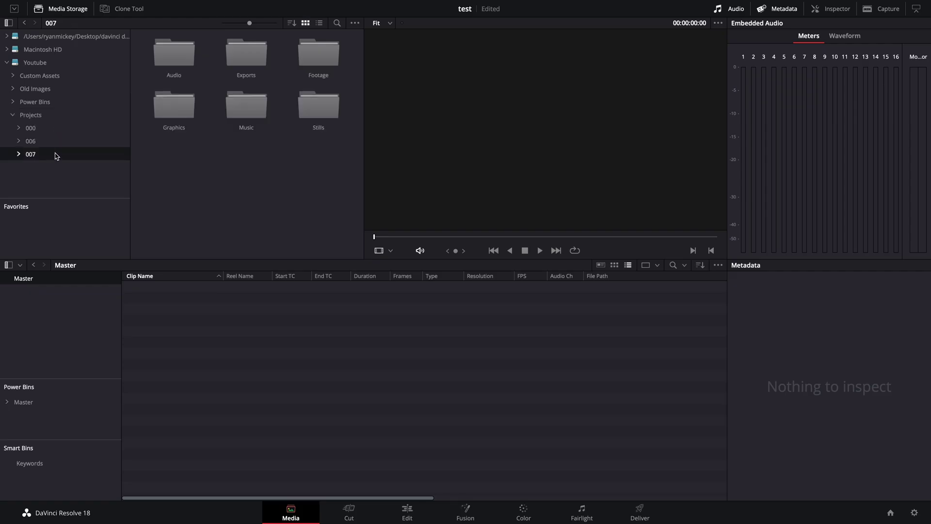
left_click_drag(173, 147, 317, 51)
right_click(316, 53)
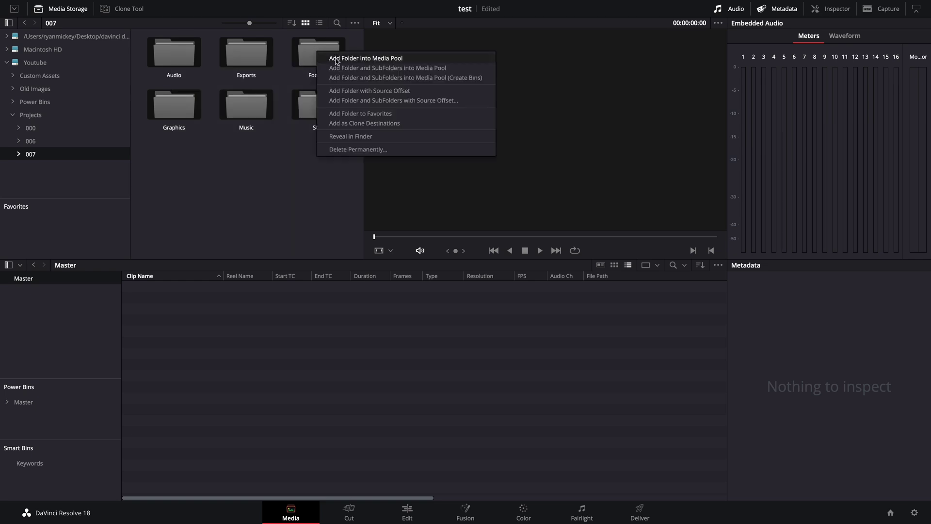
left_click(365, 78)
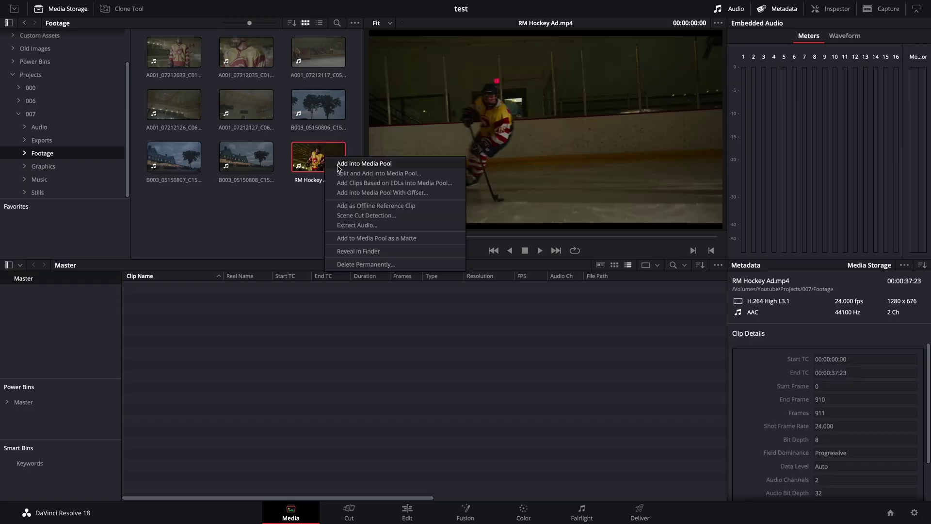
Step: Run Scene Detect on RM Hockey Ad.mp4, add the cuts as subclips, and close the window
left_click(366, 215)
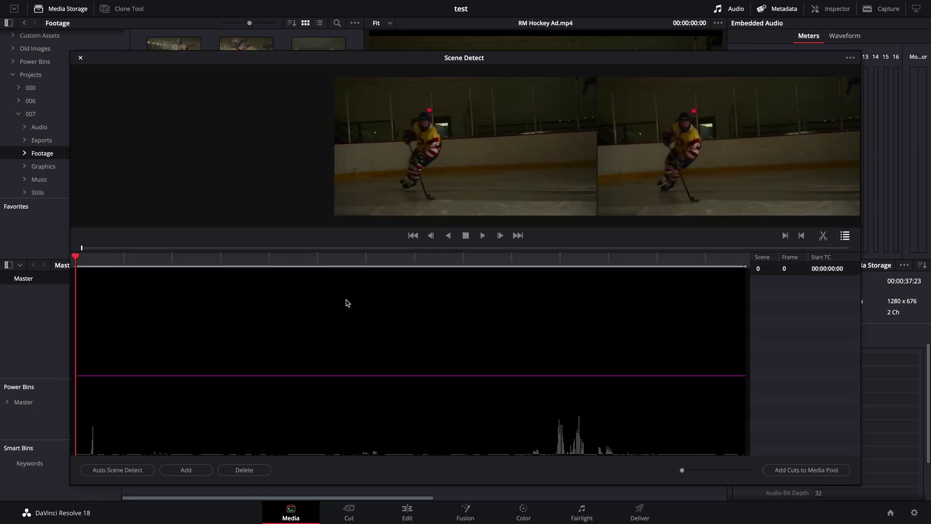
left_click(147, 471)
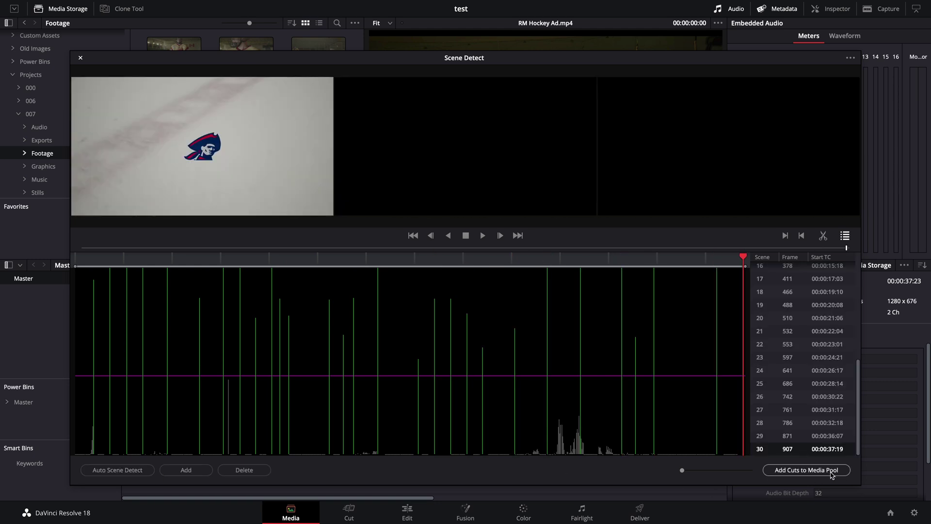
left_click(832, 474)
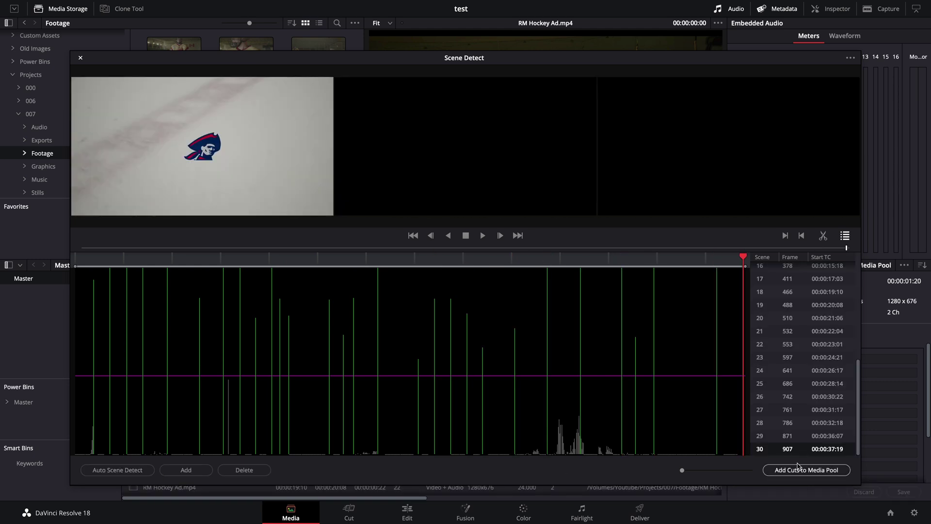
left_click(80, 59)
Step: Preview the 00:00:05:05 subclip and duplicate the Test Footage timeline
left_click(217, 342)
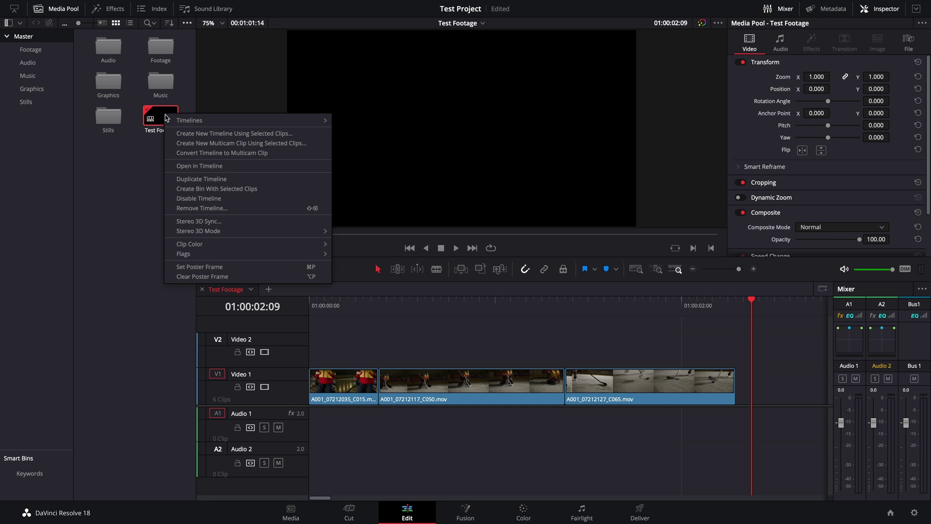
left_click(208, 178)
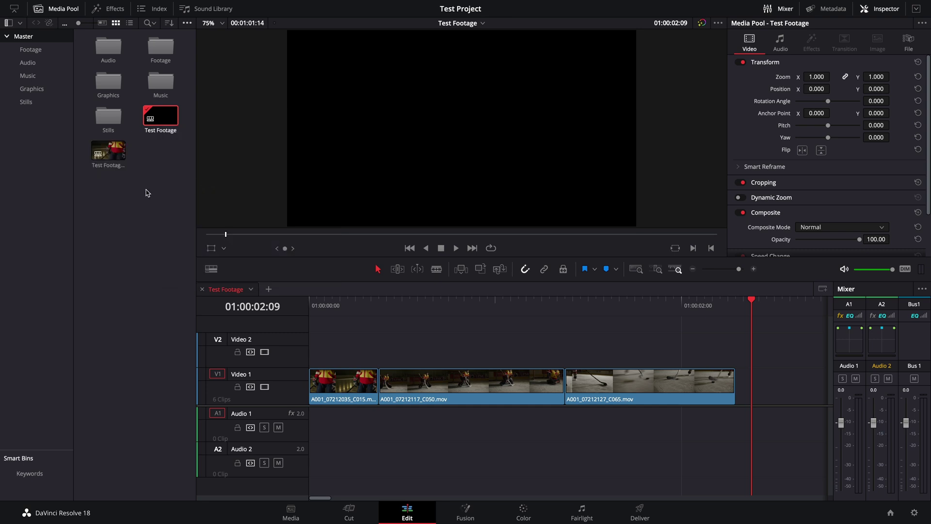
left_click(141, 190)
Step: Set the Test Footage copy to vertical 1080 x 1920 with center crop and no resizing, then play it
right_click(113, 152)
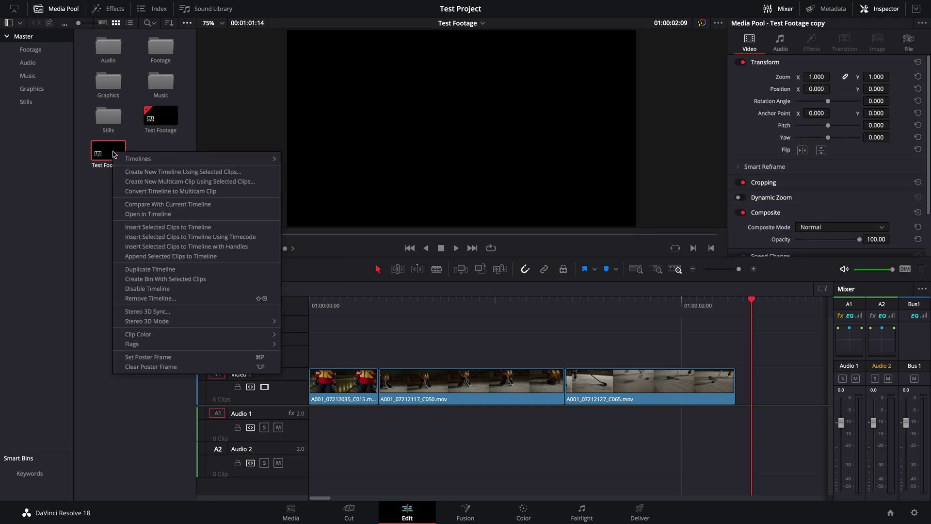
mouse_move(173, 160)
left_click(318, 159)
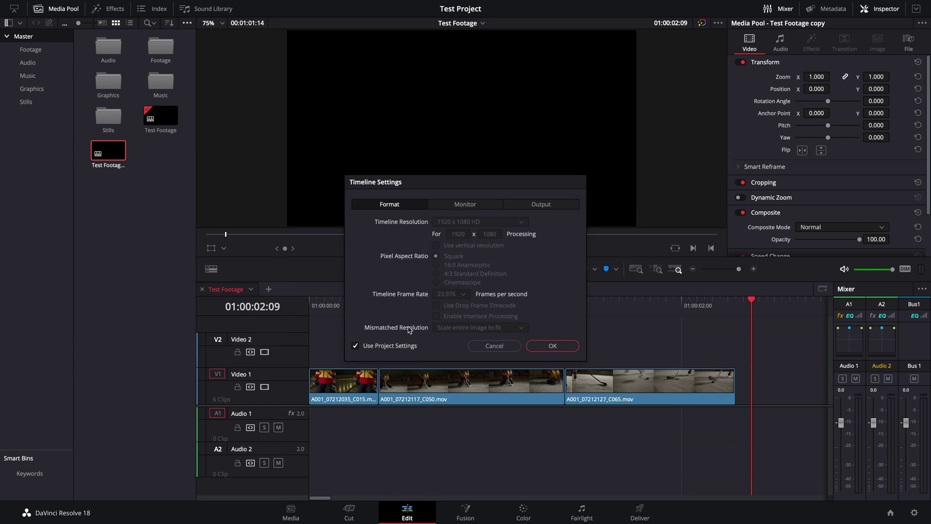
left_click(404, 350)
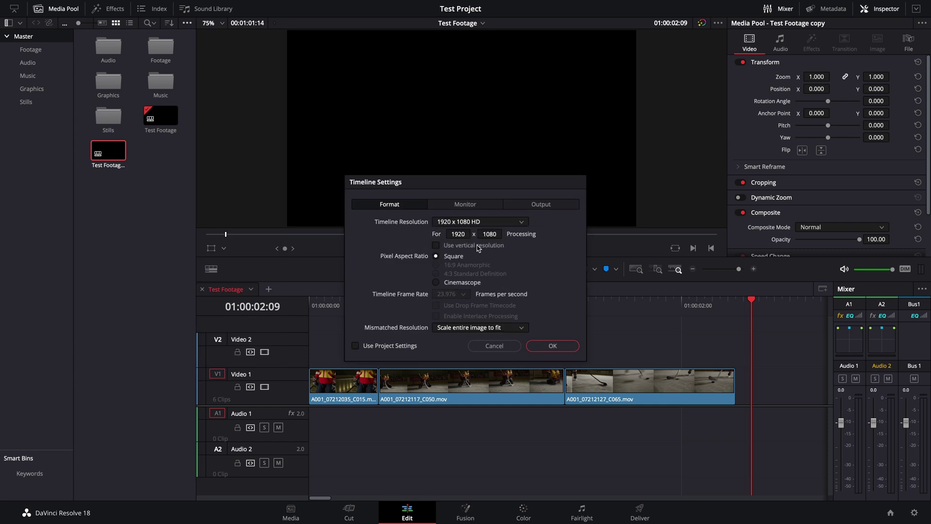
left_click(491, 334)
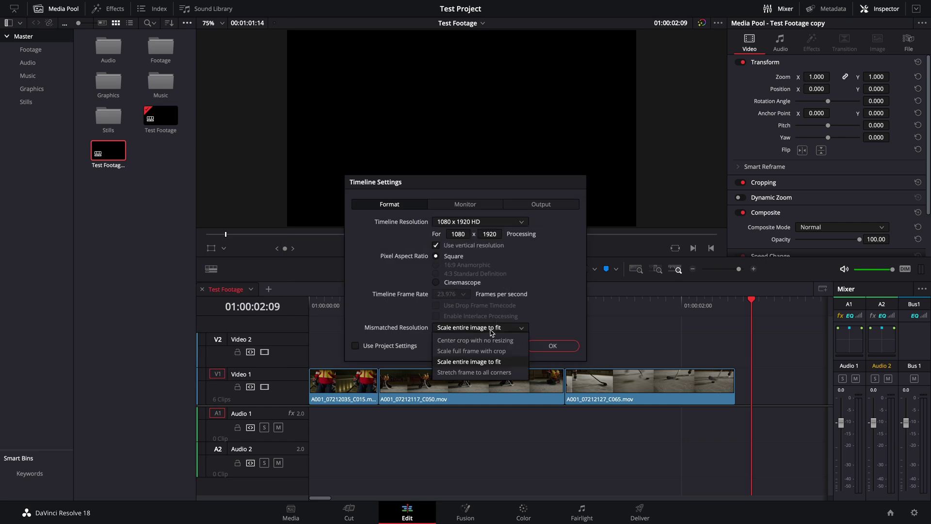
left_click(494, 338)
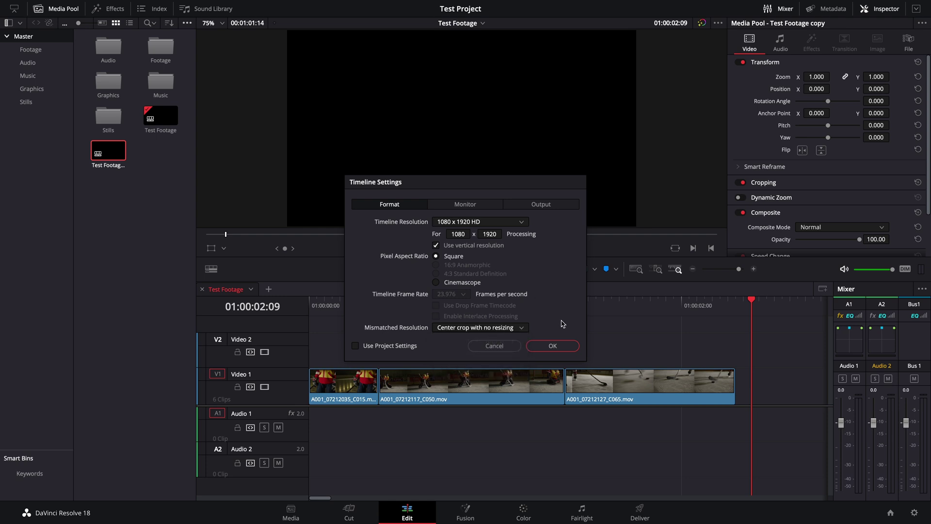
left_click(553, 346)
key("space")
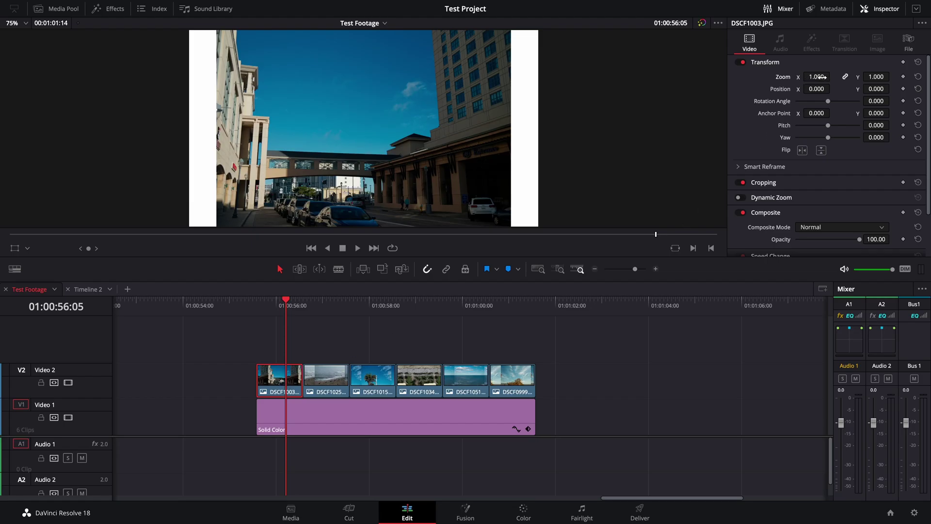
Step: Set DSCF1003.JPG's zoom to 0.700 and paste that zoom onto the other five Video 2 photos
left_click_drag(819, 77, 807, 80)
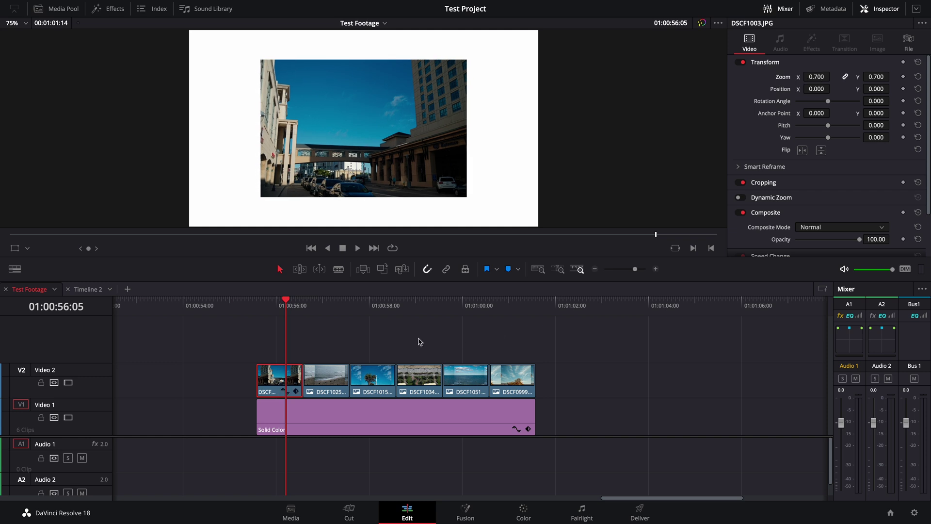
left_click_drag(322, 344, 530, 372)
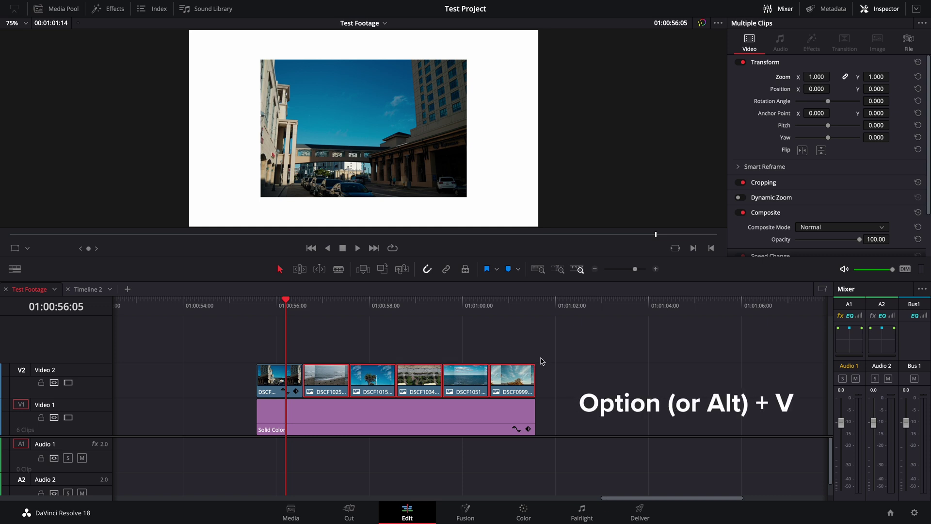
key("alt+v")
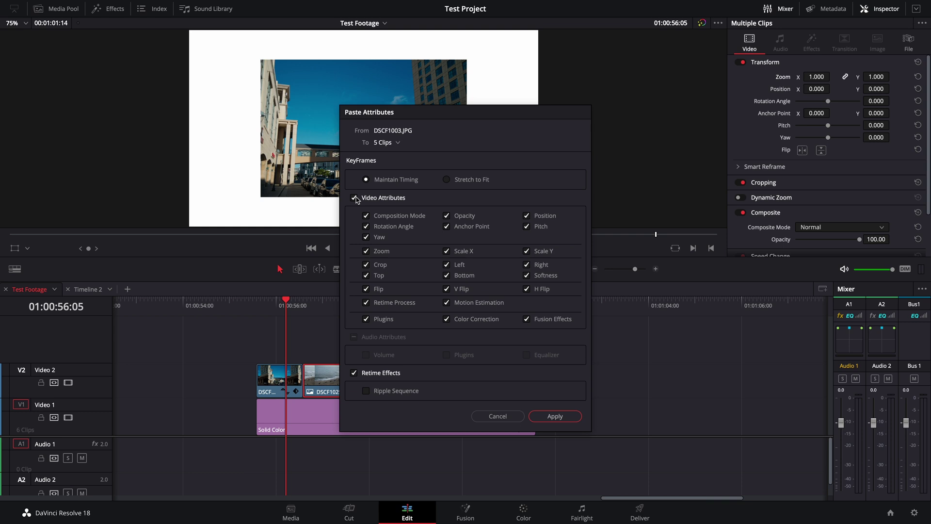
key("Return")
key("space")
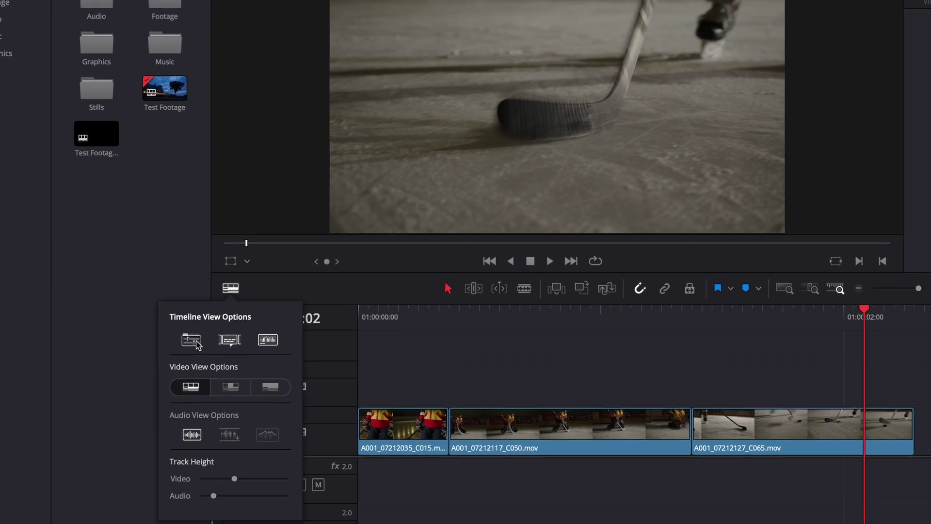
Step: Enable Stacked Timelines and add a second pane so Test Footage and its copy appear together
left_click(192, 340)
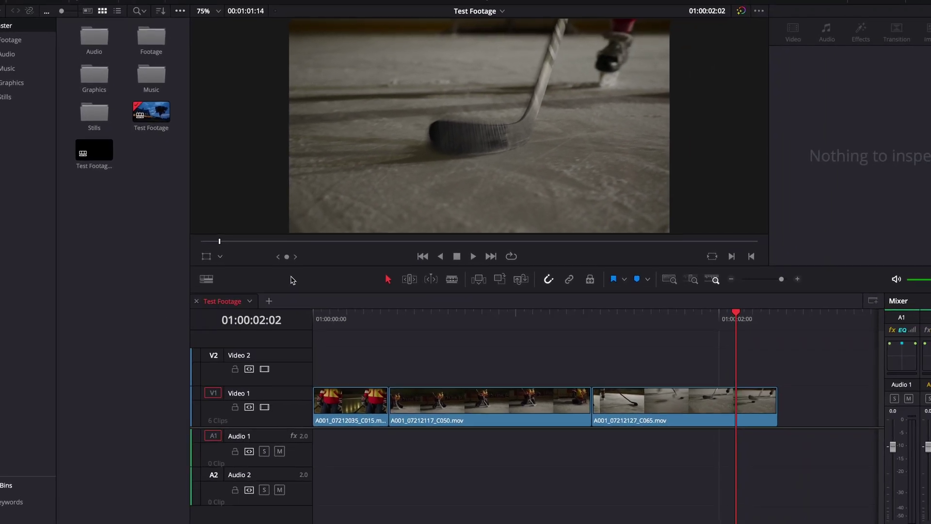
left_click(94, 152)
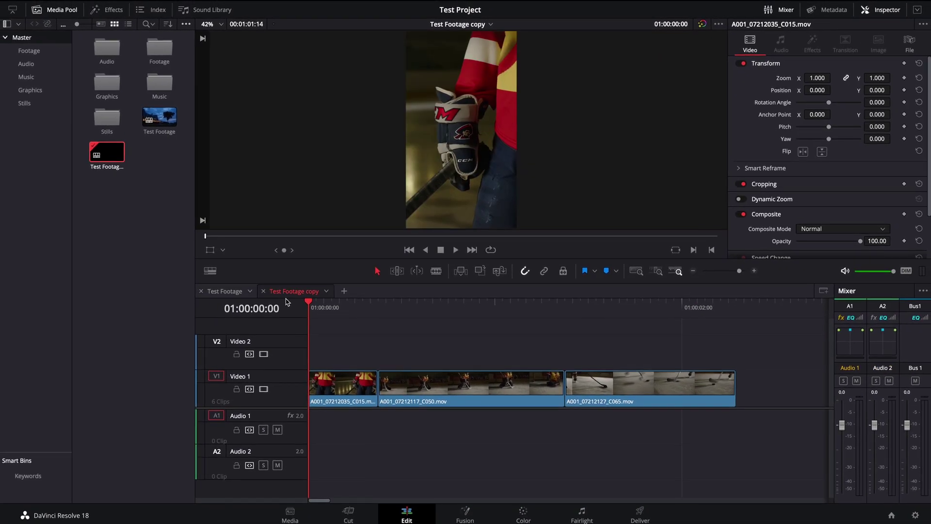
left_click(224, 291)
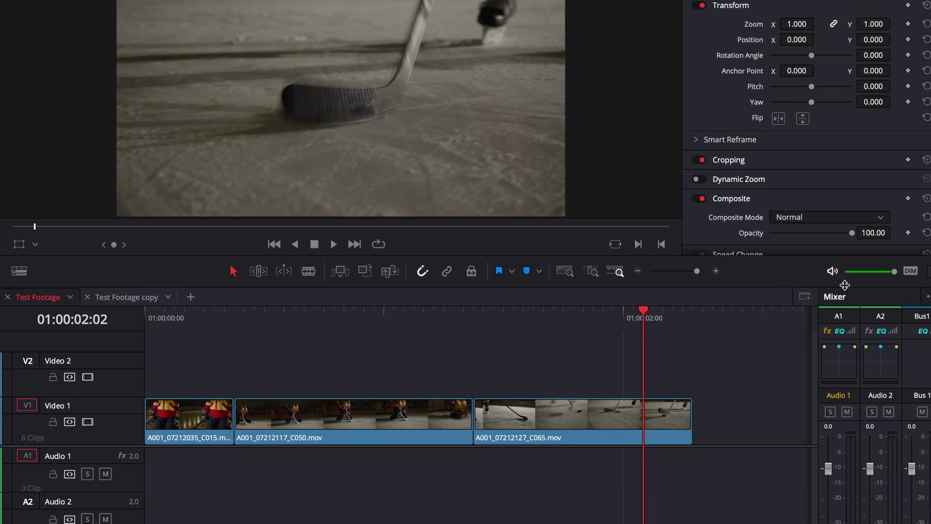
left_click(809, 297)
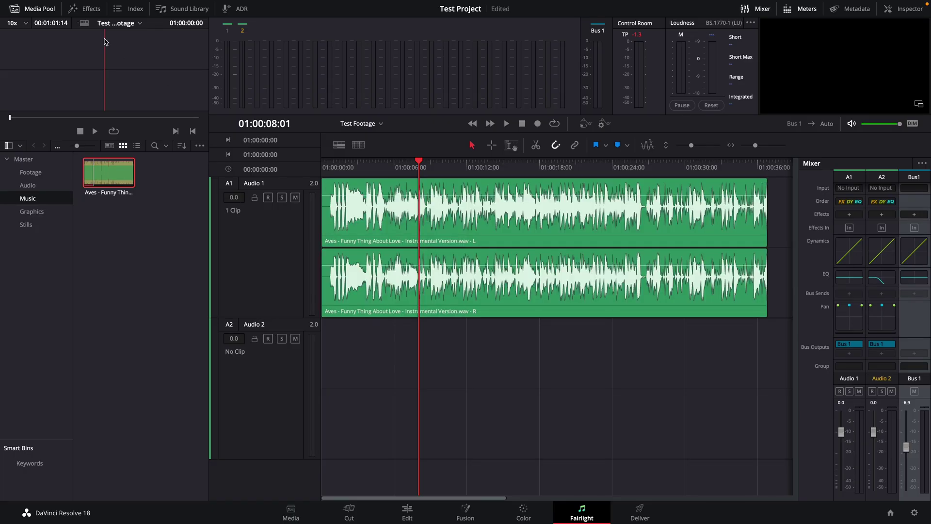
Step: Hide the Media Pool, show automation, open the Audio 1 EQ, and arm Latch with EQ enabled
left_click(50, 9)
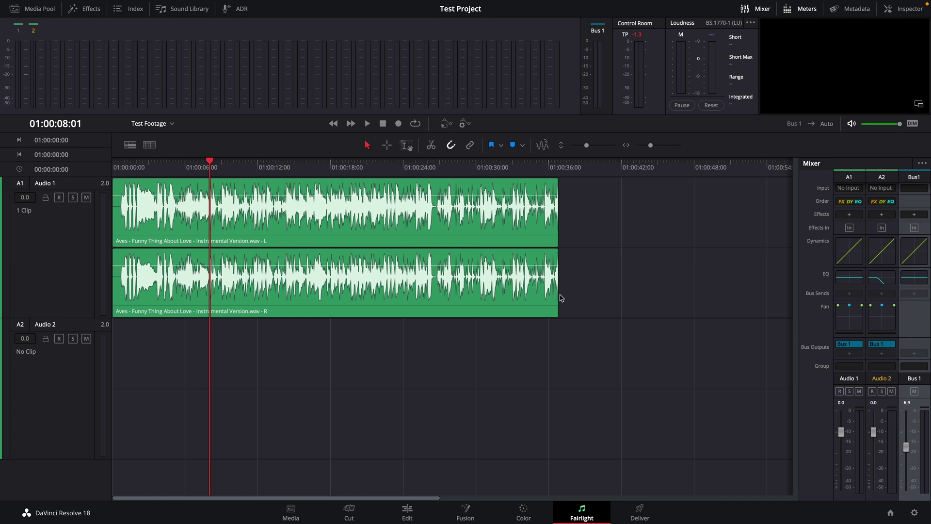
left_click(463, 125)
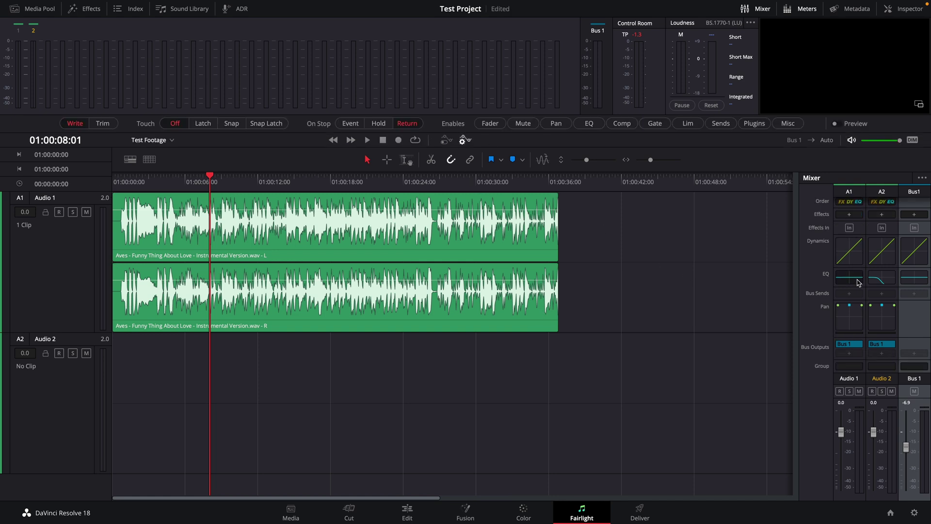
left_click(857, 281)
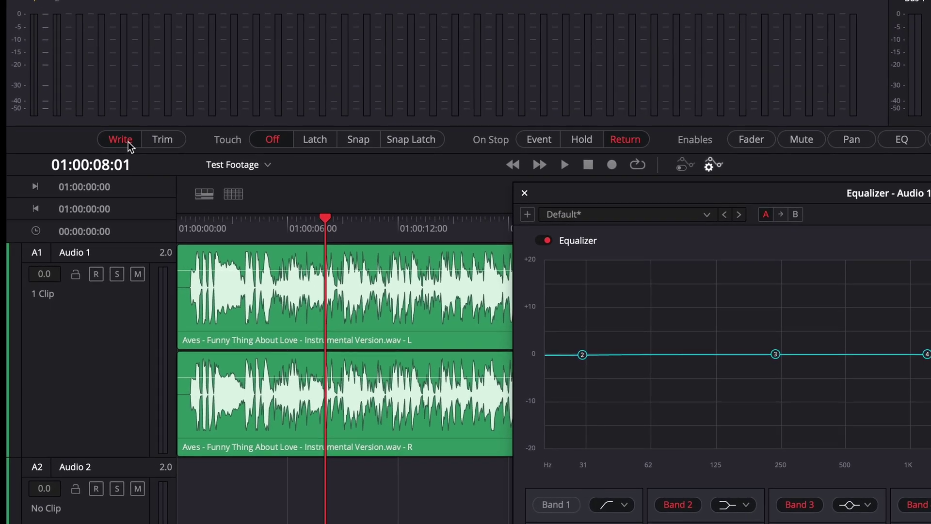
left_click(309, 145)
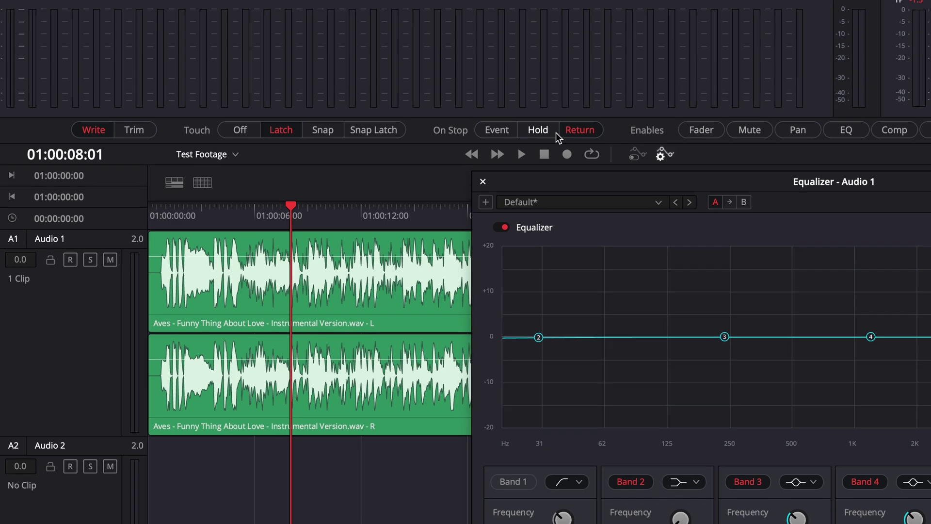
left_click(759, 131)
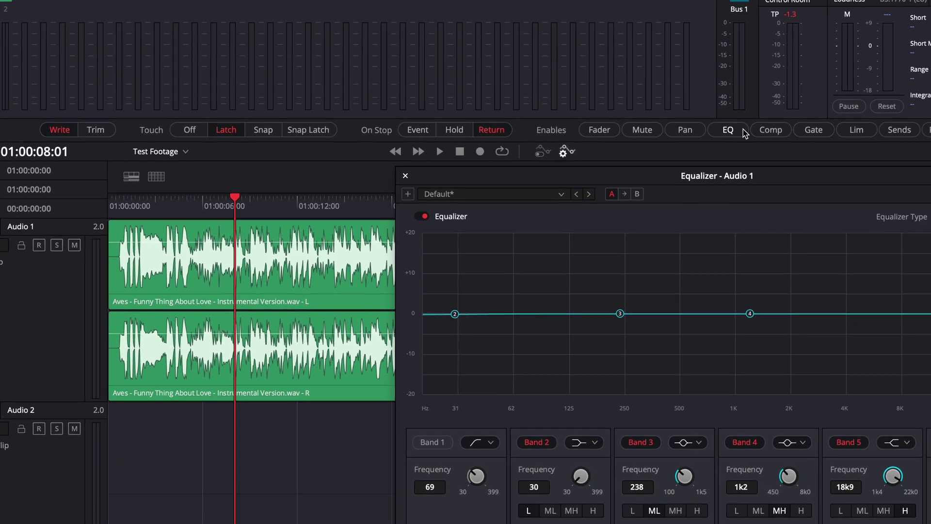
left_click(562, 151)
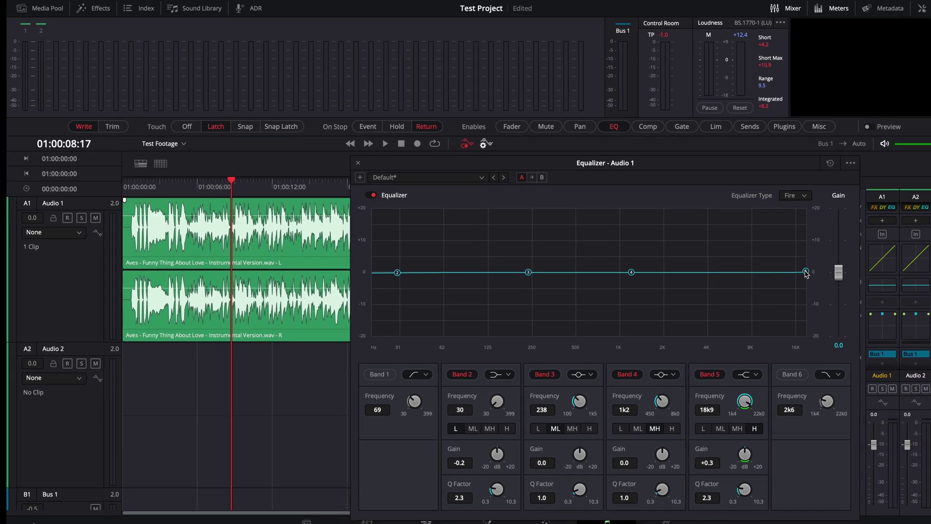
Step: Record band 5 cutting to 251 Hz at −20 dB from the start, then sweeping back to 18k9
left_click_drag(818, 277, 538, 363)
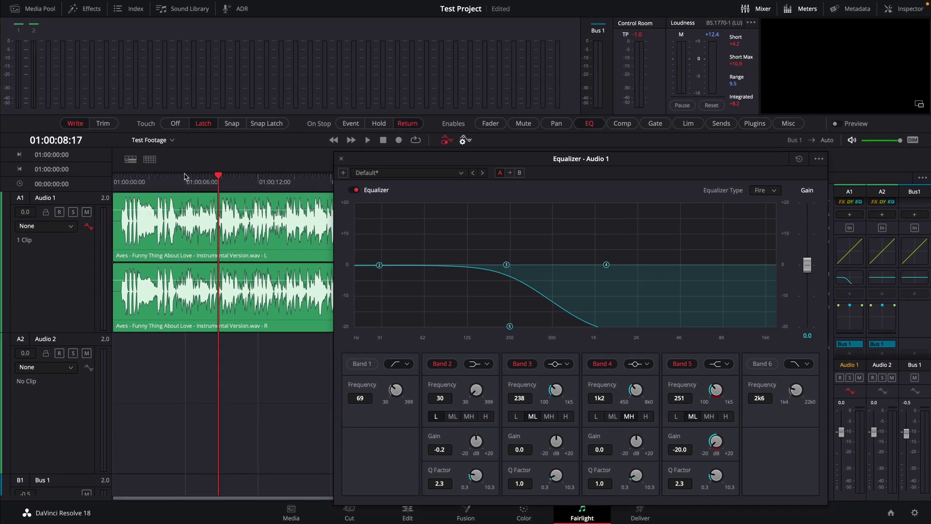
left_click(112, 179)
key("space")
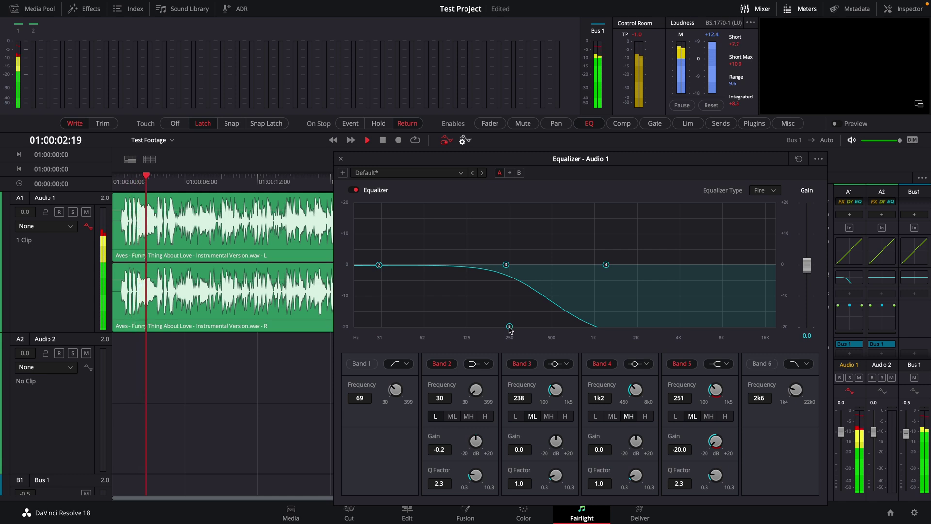
left_click_drag(526, 330, 792, 268)
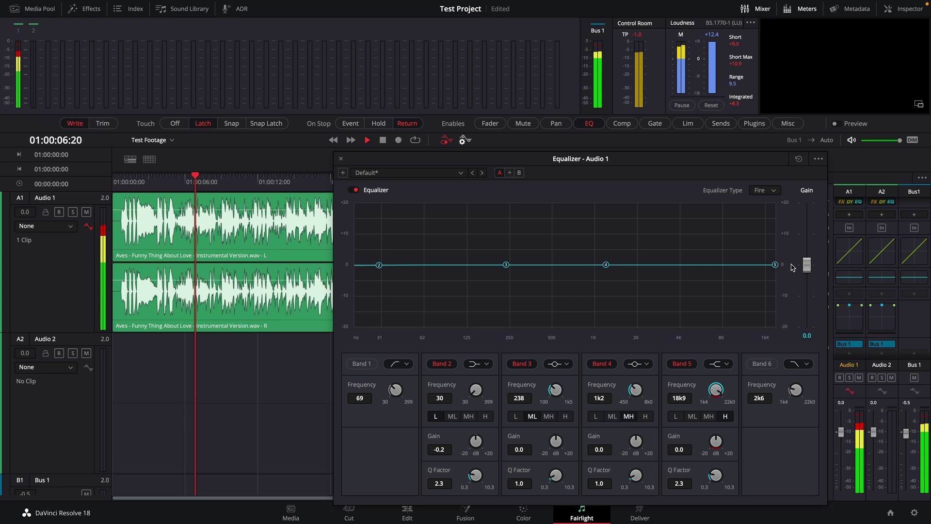